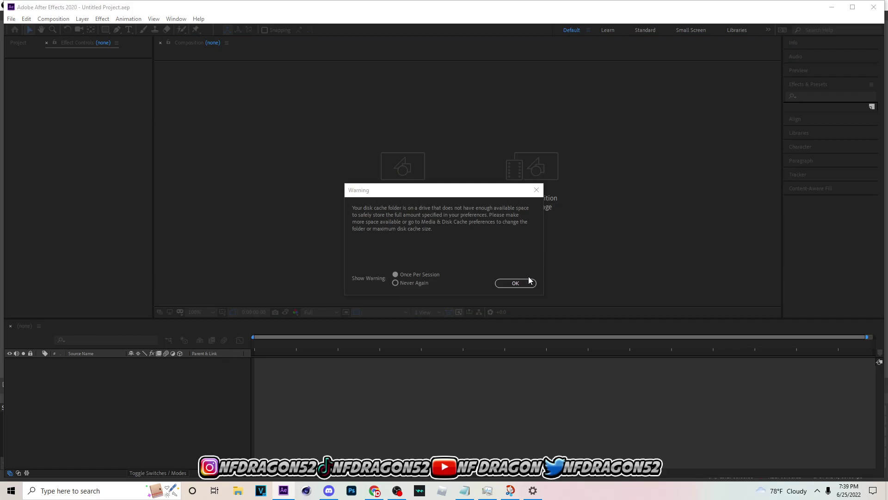
Dismiss the disk-cache warning and make a 1280×720, 30 fps, 15-second Comp 1.
click(529, 282)
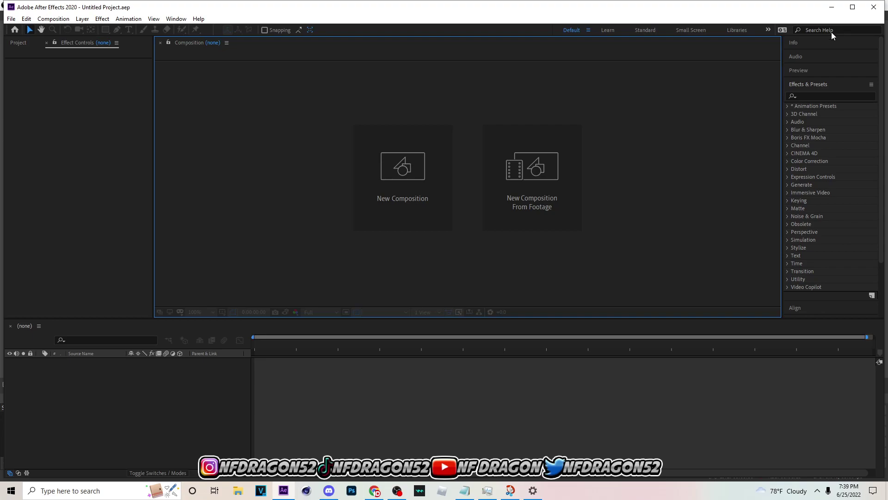
click(417, 190)
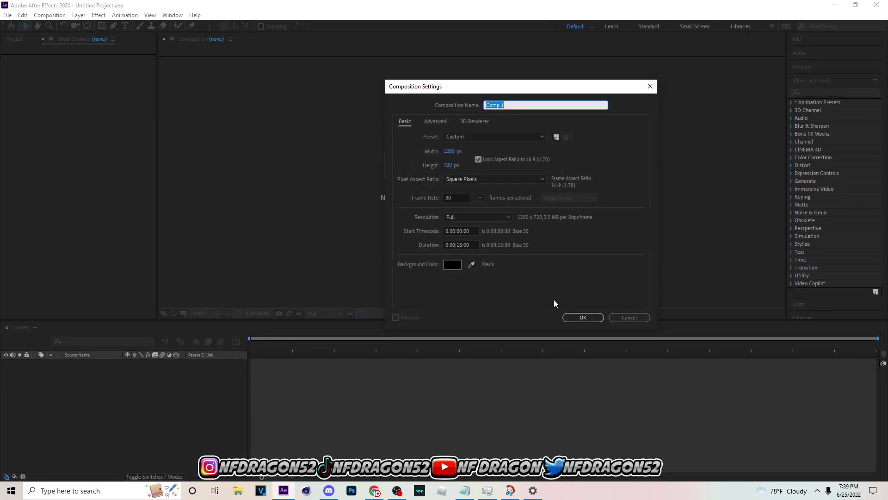
click(467, 197)
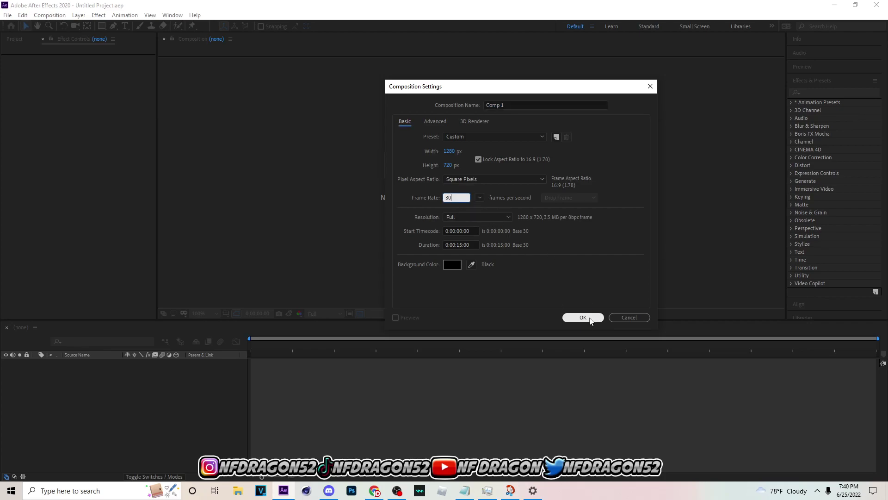
click(584, 318)
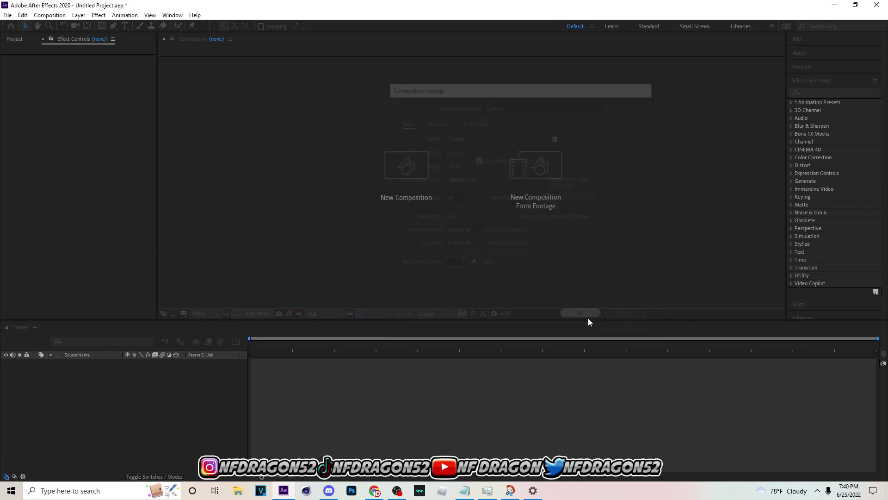
Import 10K Text CC.mov from the Seagate Portable Drive (F:).
click(7, 15)
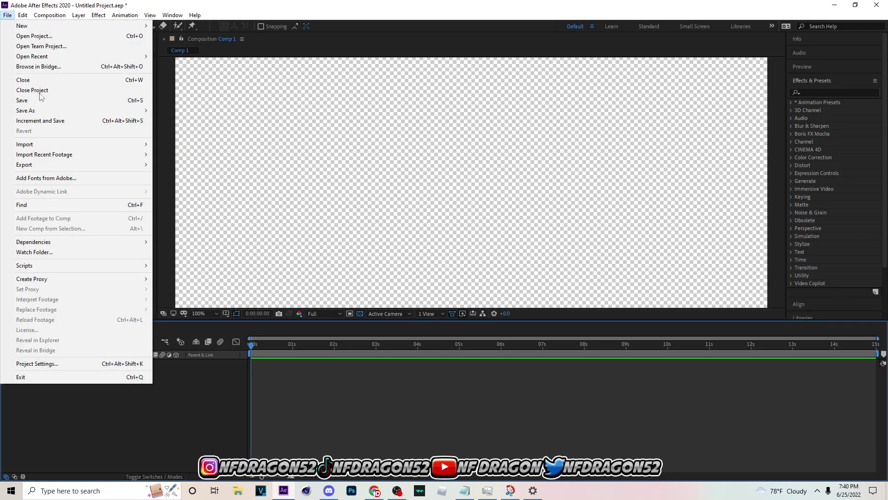
mouse_move(67, 145)
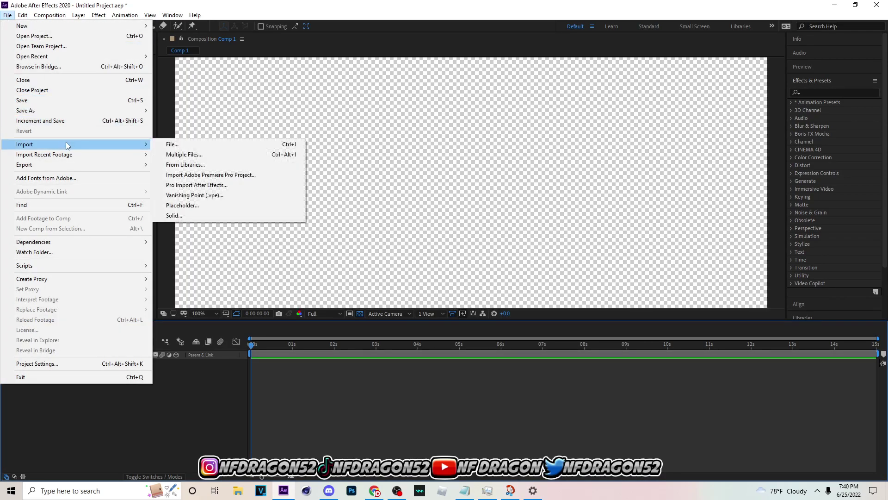
click(189, 147)
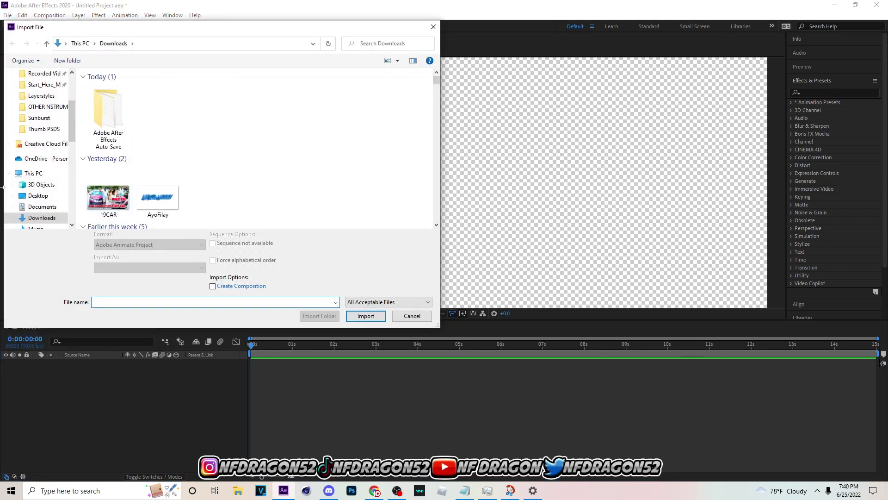
scroll(45, 191, down, 5)
scroll(45, 191, up, 3)
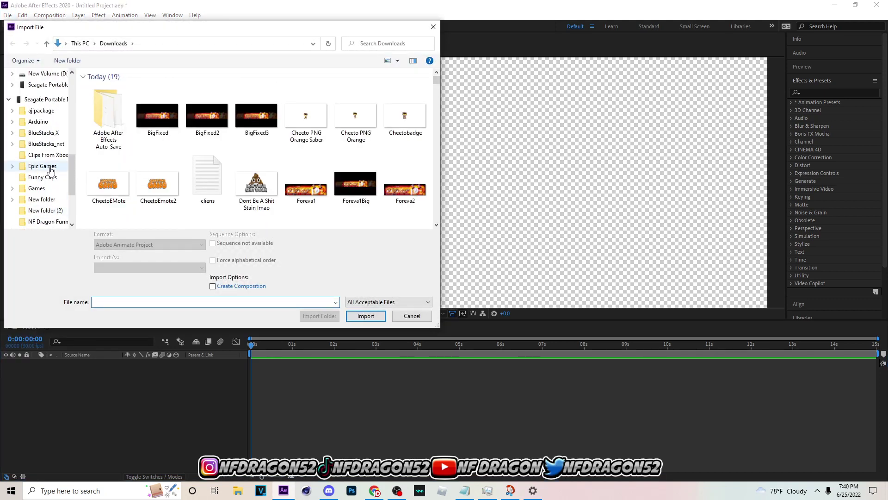
click(45, 100)
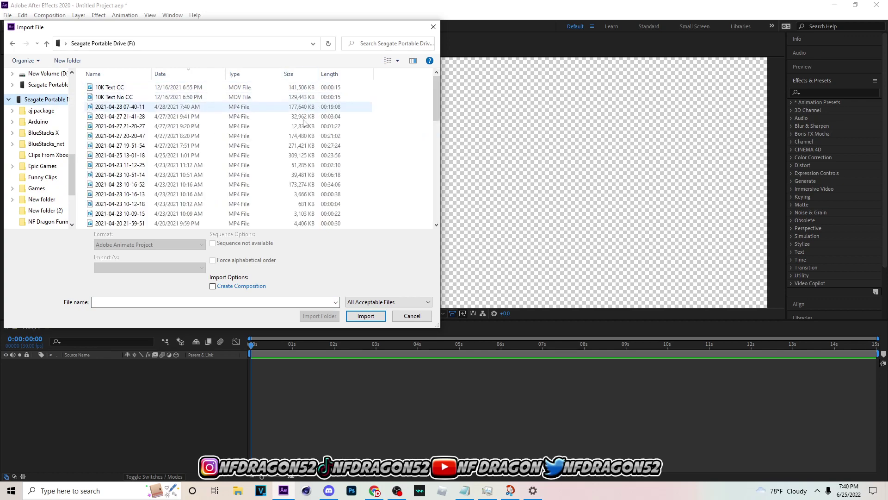
click(306, 88)
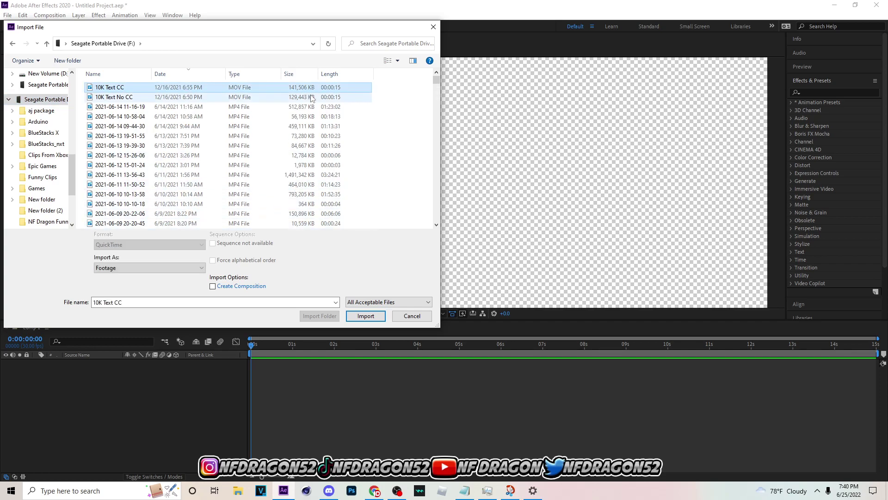
click(365, 315)
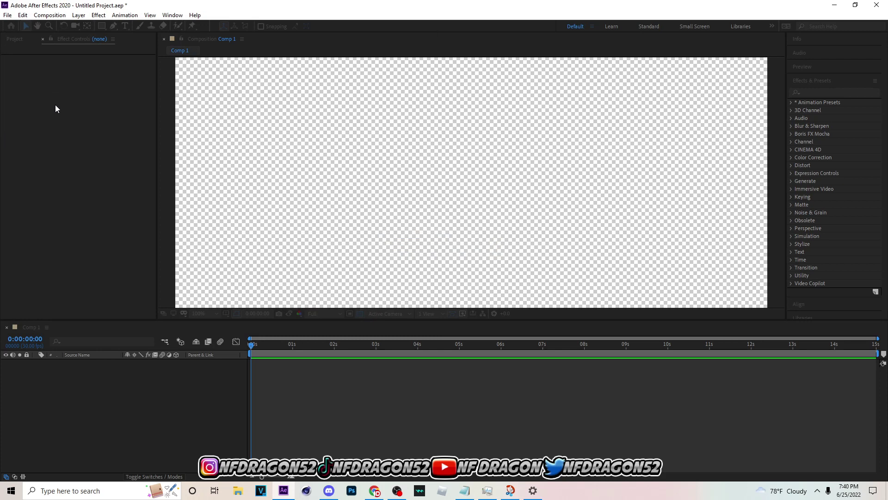
Place the 10K Text CC clip in Comp 1 as layer 1 and zoom the view to 50%.
drag(53, 123, 220, 403)
key(comma)
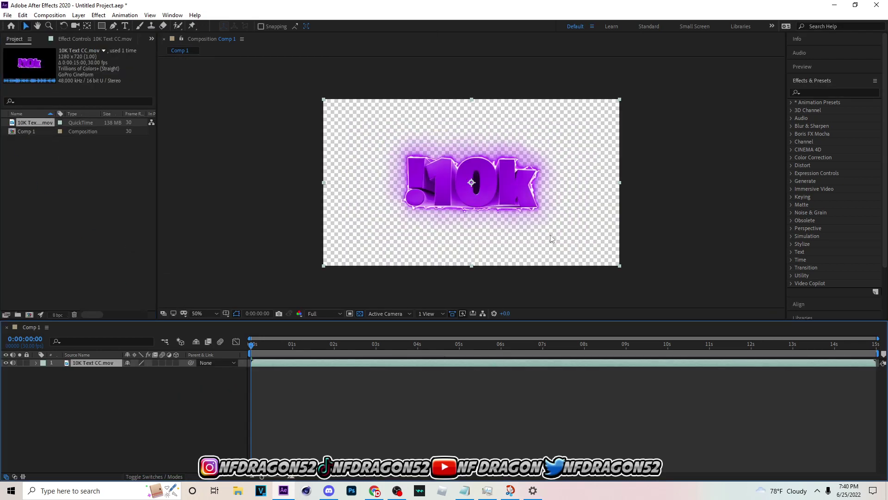
click(8, 14)
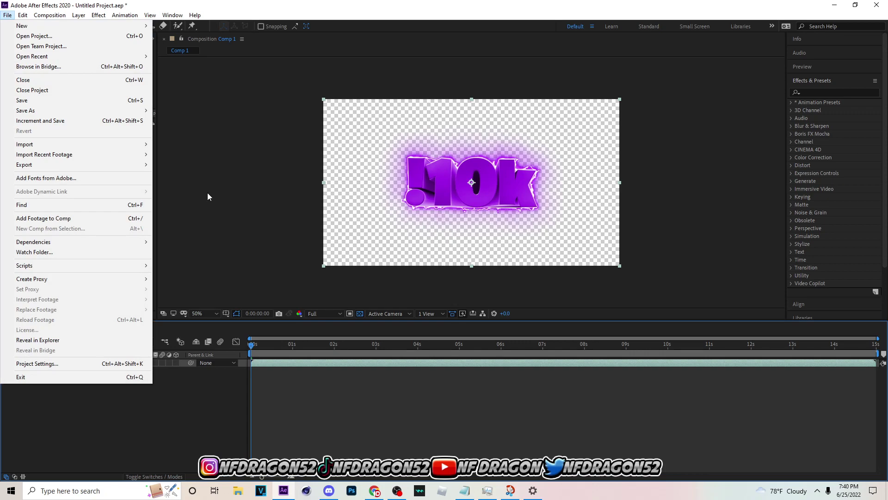
Add Comp 1 to the Adobe Media Encoder queue from File > Export.
mouse_move(85, 164)
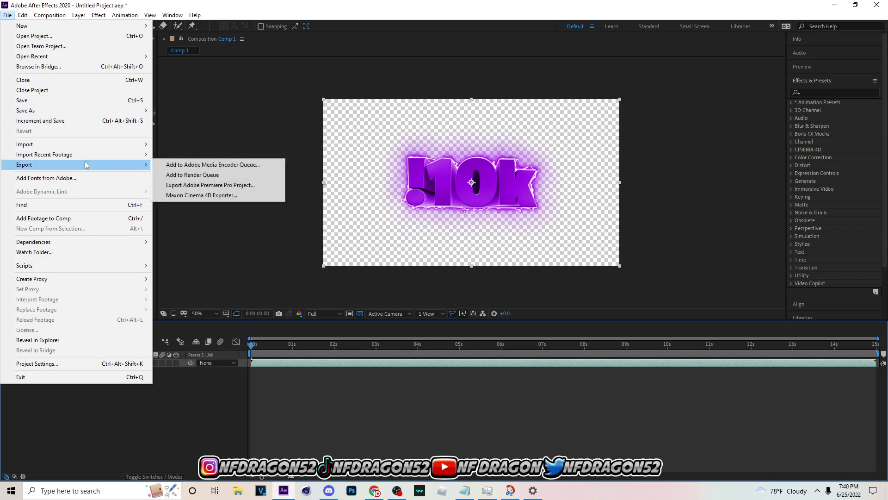
click(231, 167)
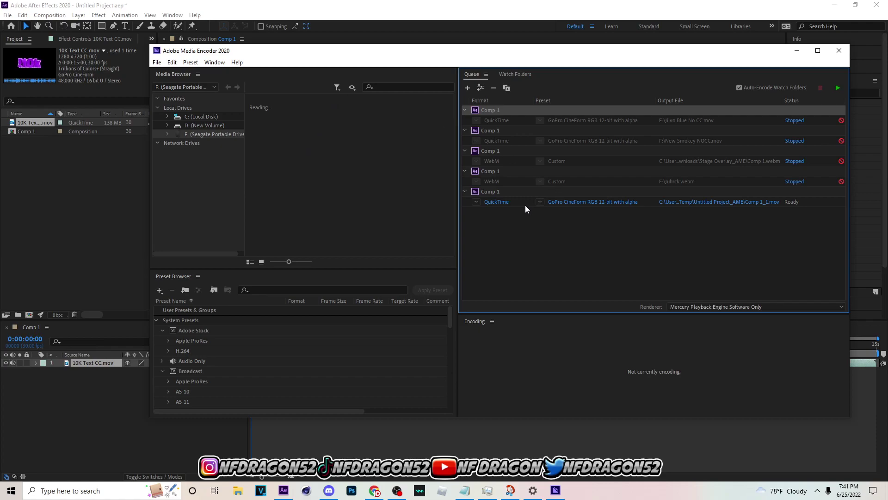
Change the newest Comp 1 queue item's format from QuickTime to WebM.
click(512, 206)
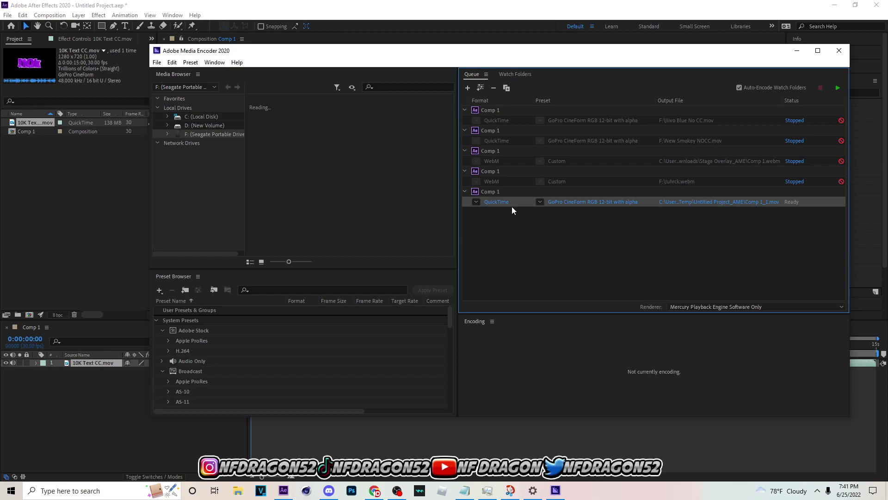
click(476, 202)
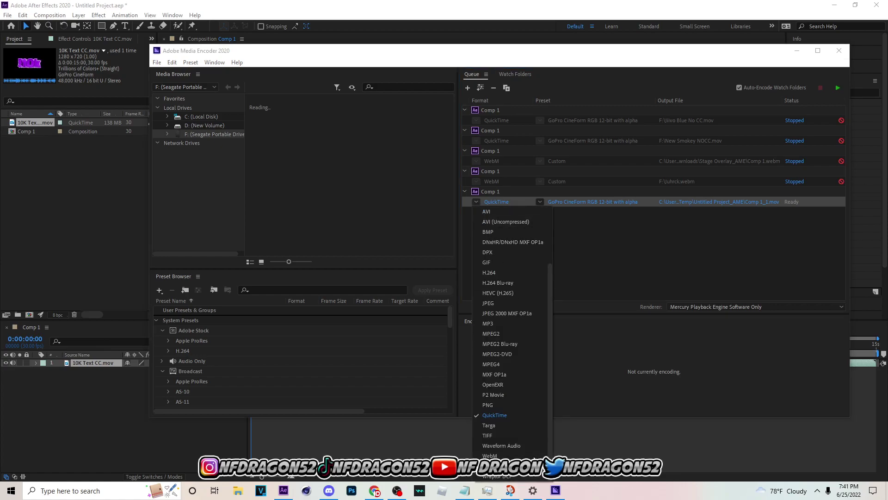
click(476, 203)
click(477, 202)
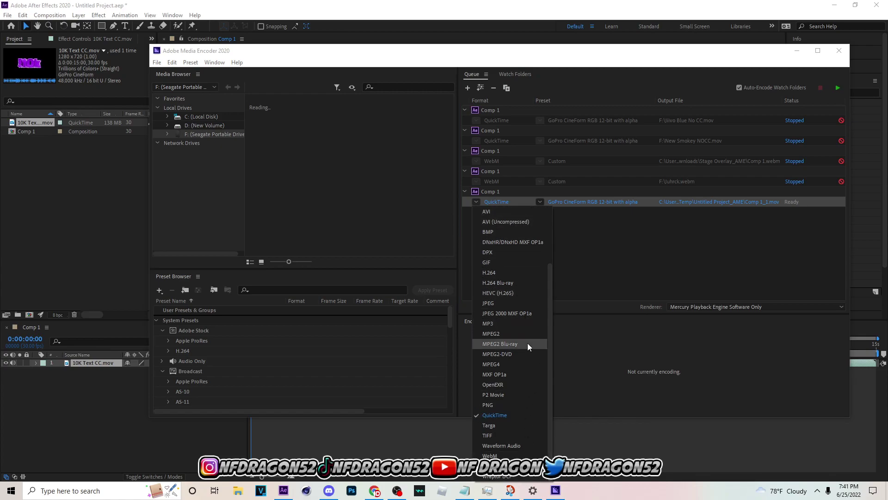
scroll(527, 342, up, 3)
scroll(520, 380, down, 3)
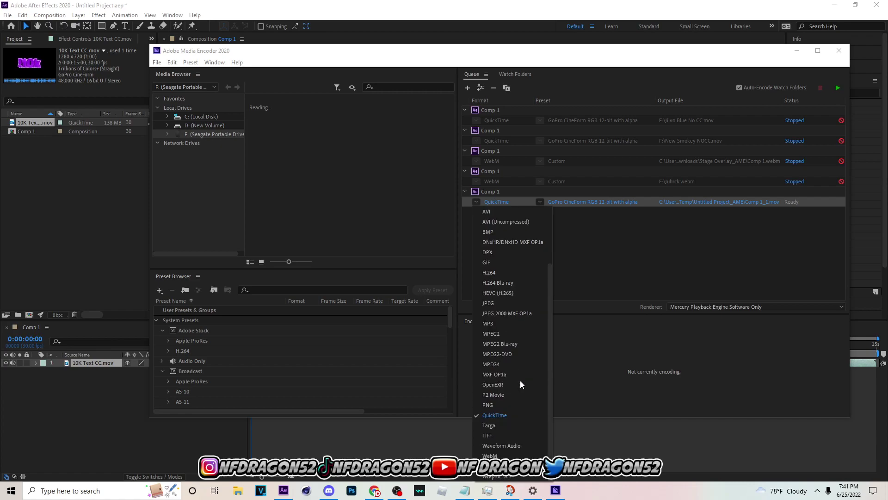
scroll(512, 359, up, 3)
scroll(497, 438, down, 3)
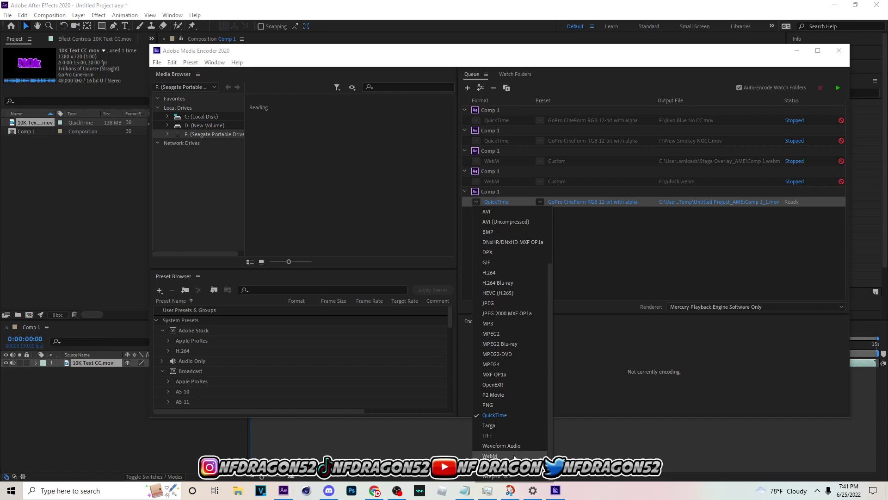
click(491, 456)
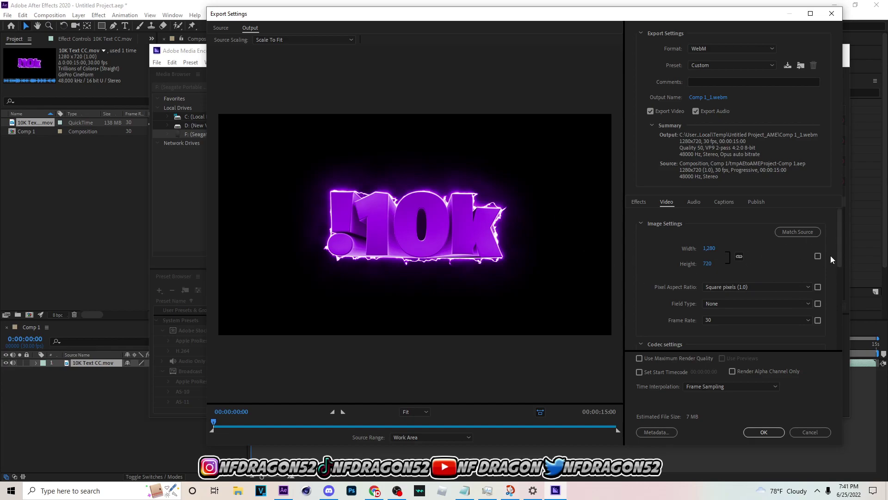
Switch the WebM video codec from VP9 to VP8.
drag(839, 248, 843, 270)
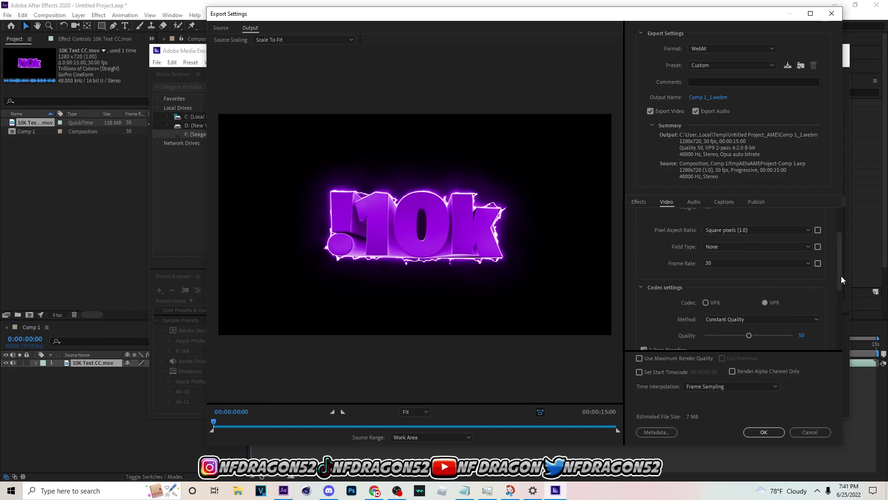
drag(841, 276, 840, 290)
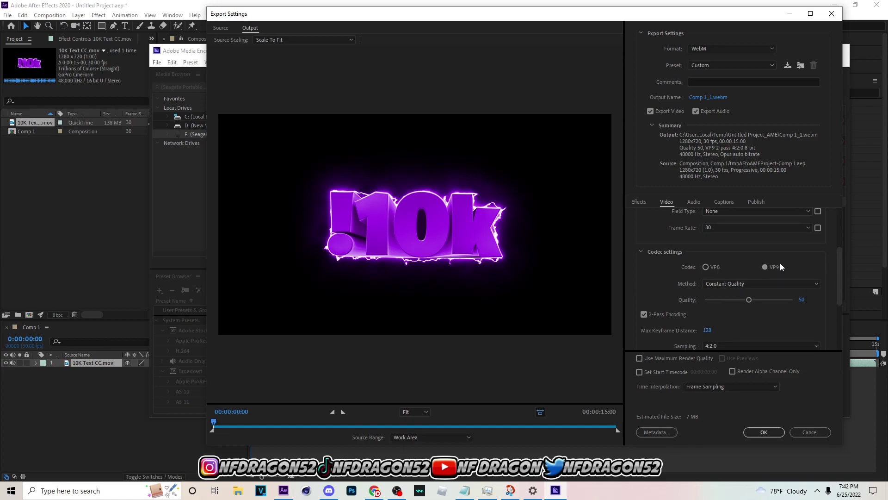
drag(842, 270, 843, 278)
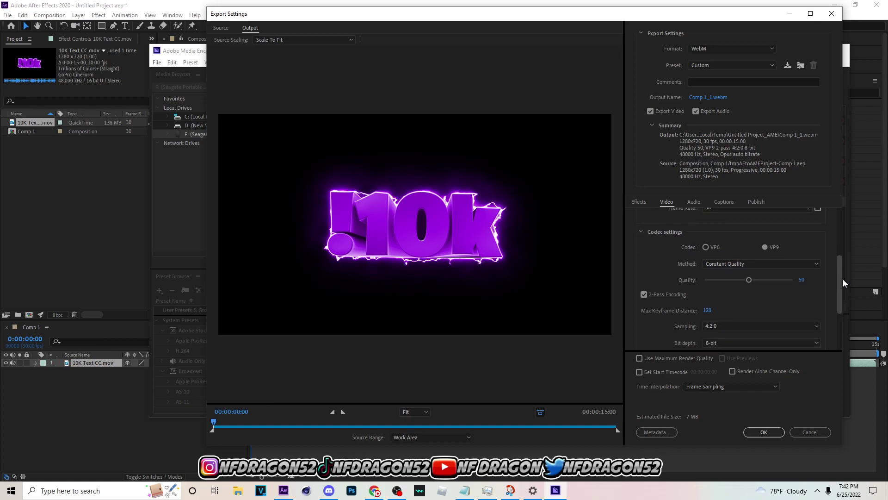
click(727, 248)
Tick Include Alpha Channel so the summary reads VP8 2-pass, Alpha.
scroll(836, 295, down, 3)
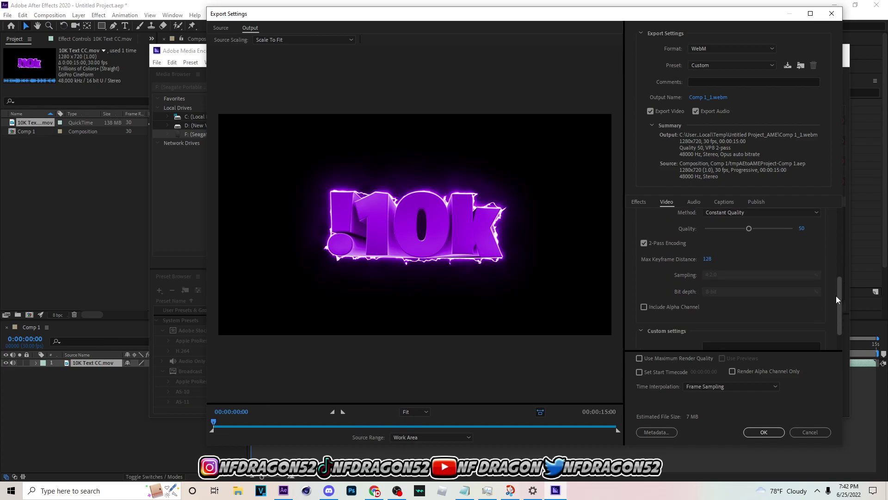
click(661, 299)
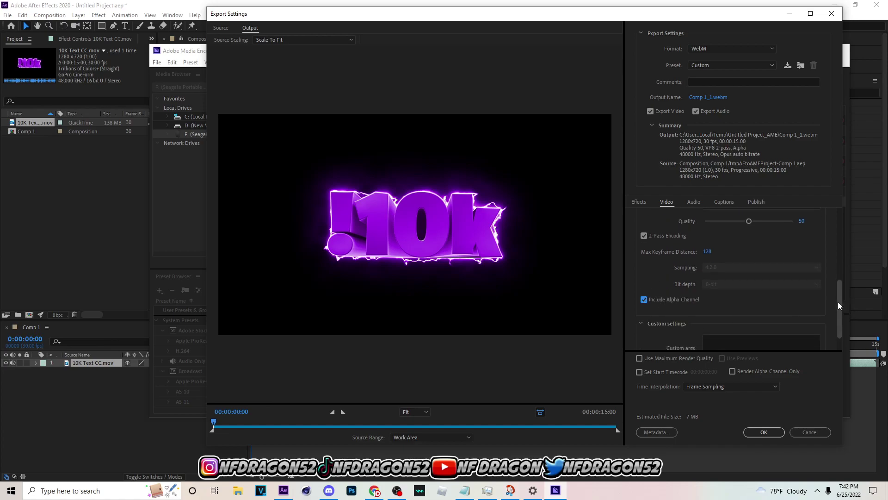
drag(838, 287, 843, 307)
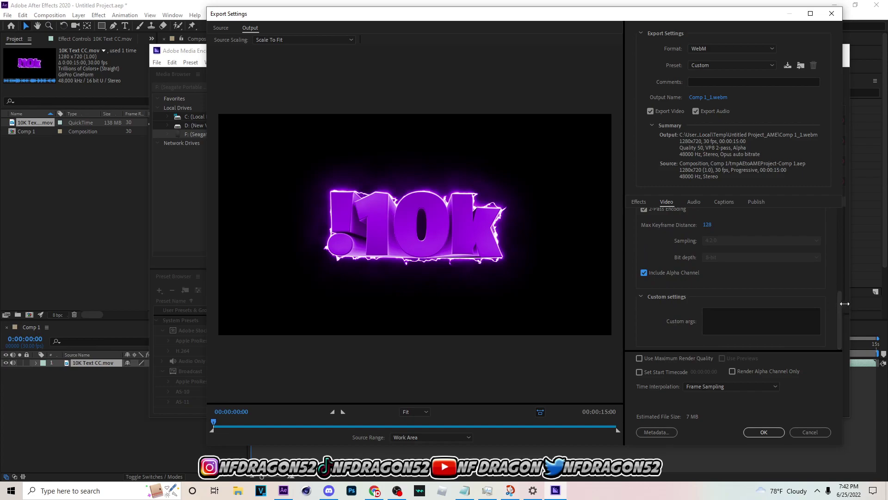
drag(837, 297, 841, 249)
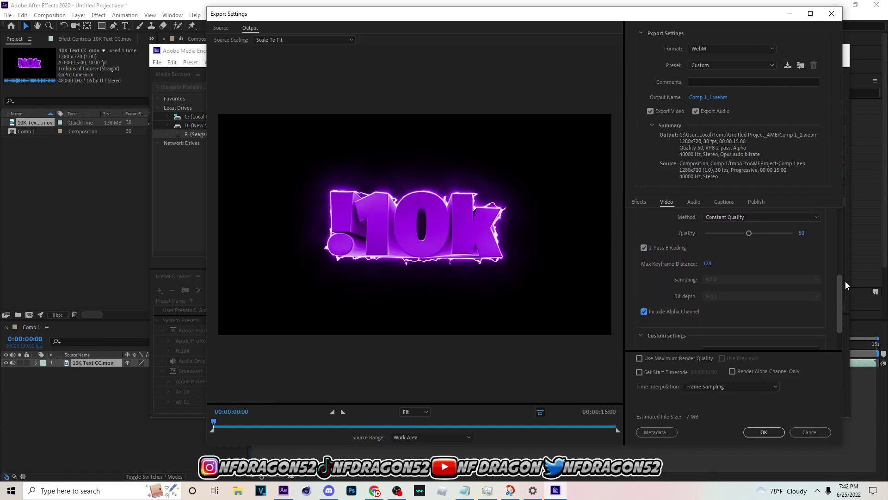
drag(839, 282, 837, 318)
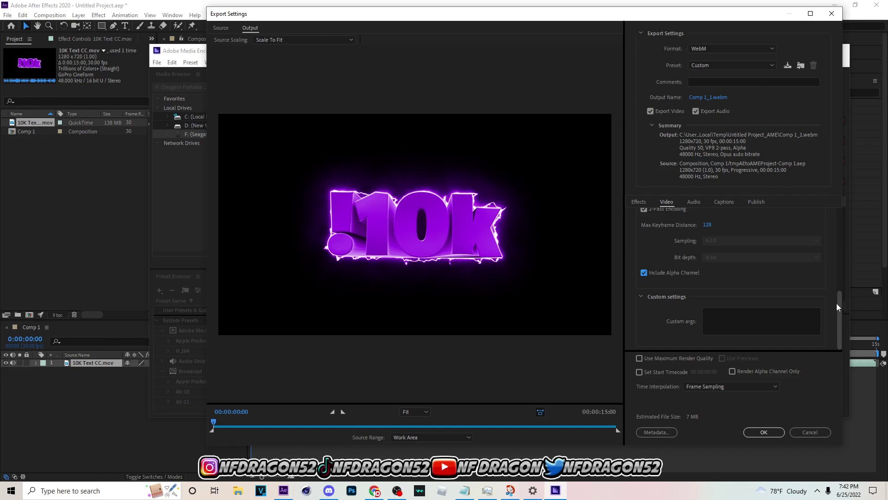
scroll(838, 296, up, 1)
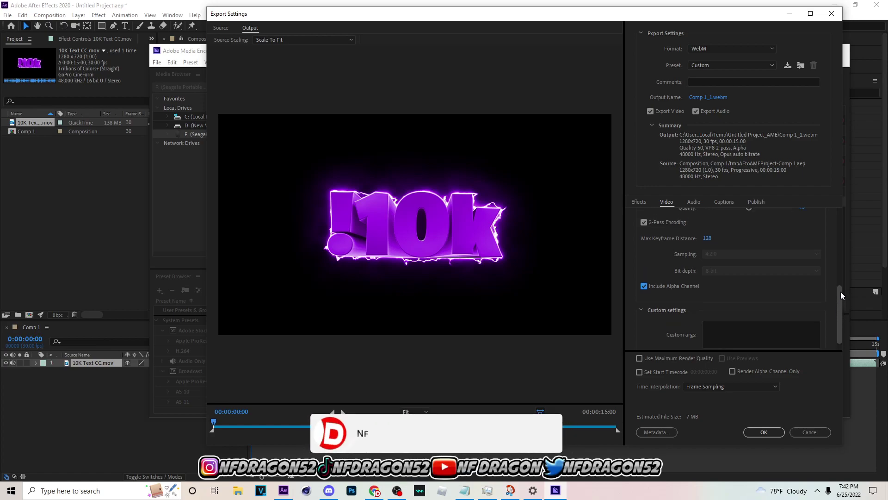
scroll(840, 292, up, 1)
scroll(837, 292, up, 2)
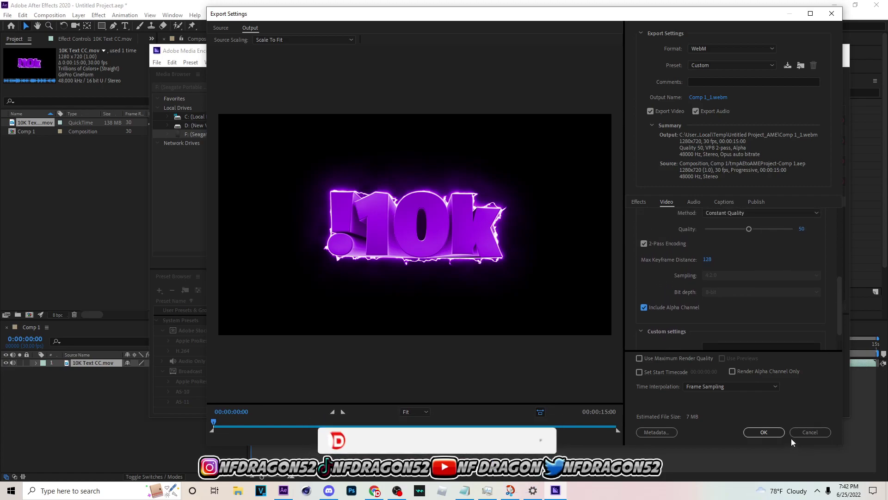
drag(839, 297, 837, 315)
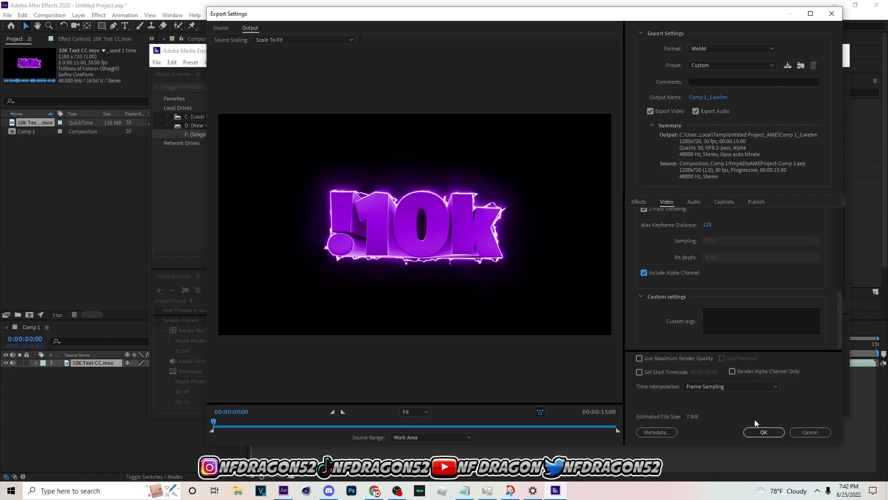
mouse_move(841, 321)
mouse_down()
mouse_move(840, 312)
mouse_move(843, 327)
mouse_up()
Confirm the WebM settings and set the output file to F:\Webm 10K Dragon.webm.
click(764, 432)
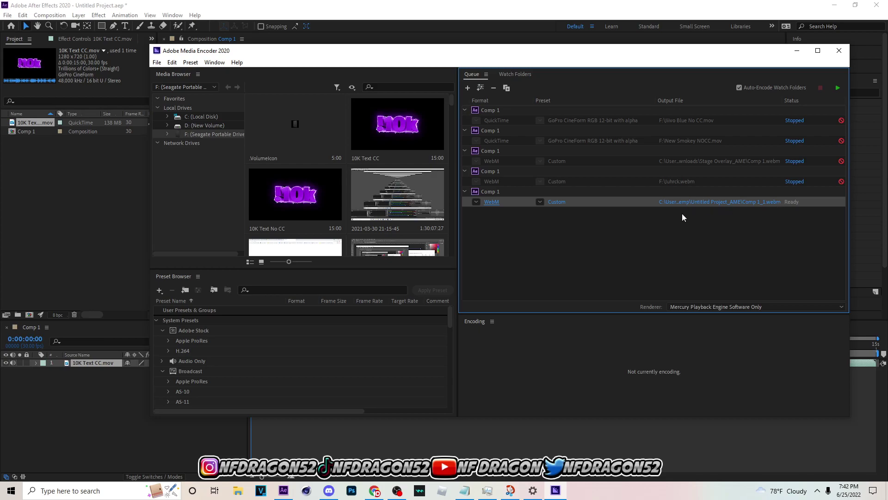
click(726, 206)
scroll(452, 313, down, 5)
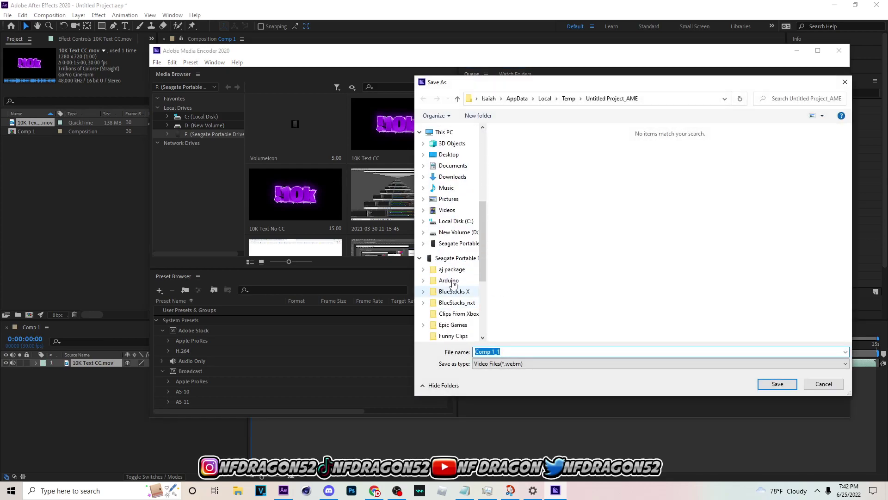
click(452, 259)
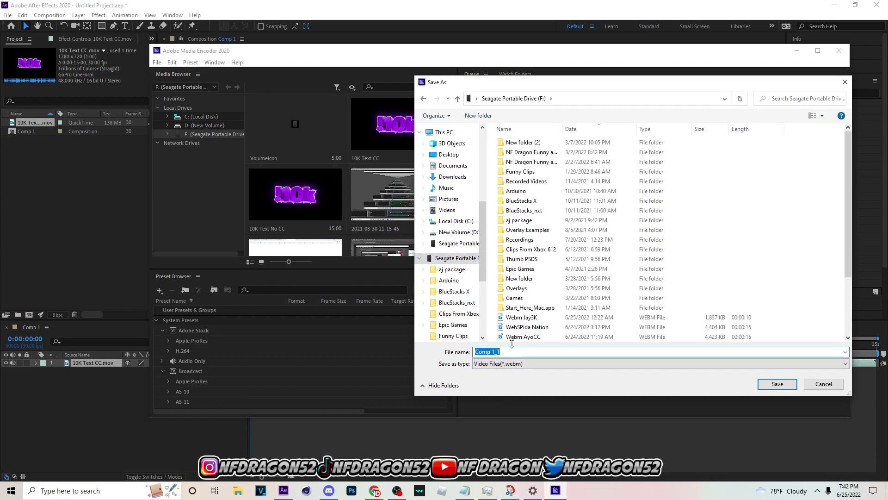
text(Webm)
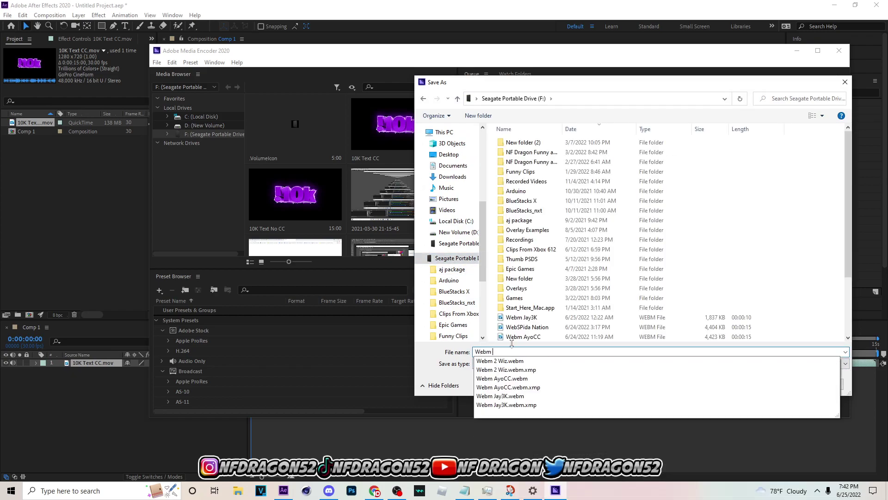
scroll(513, 333, down, 3)
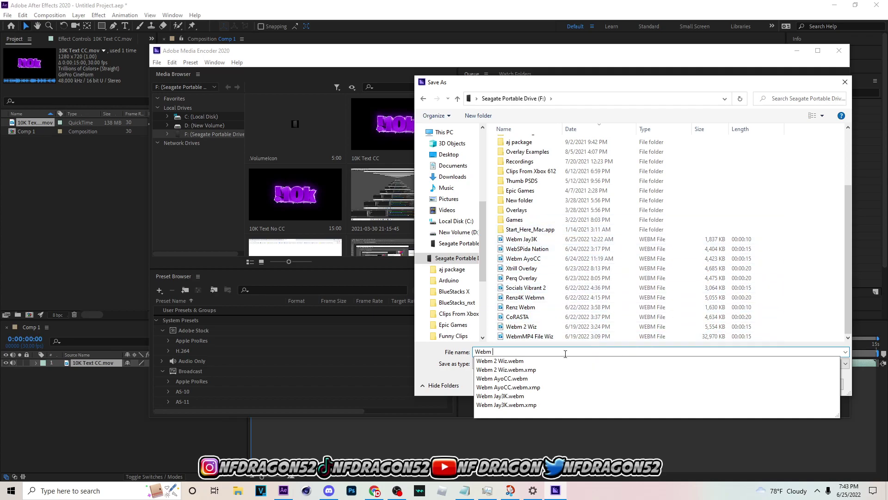
text(10K Dr)
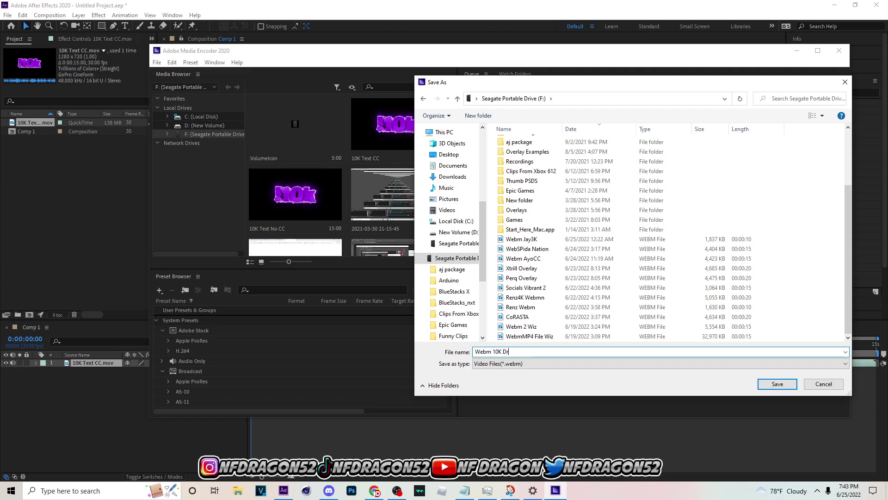
text(agon)
key(Return)
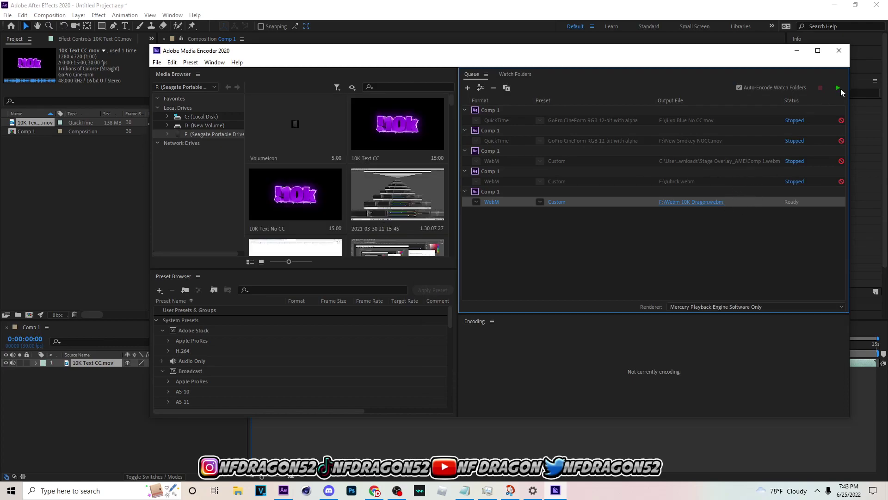
Start the queue to render Webm 10K Dragon.webm.
click(838, 88)
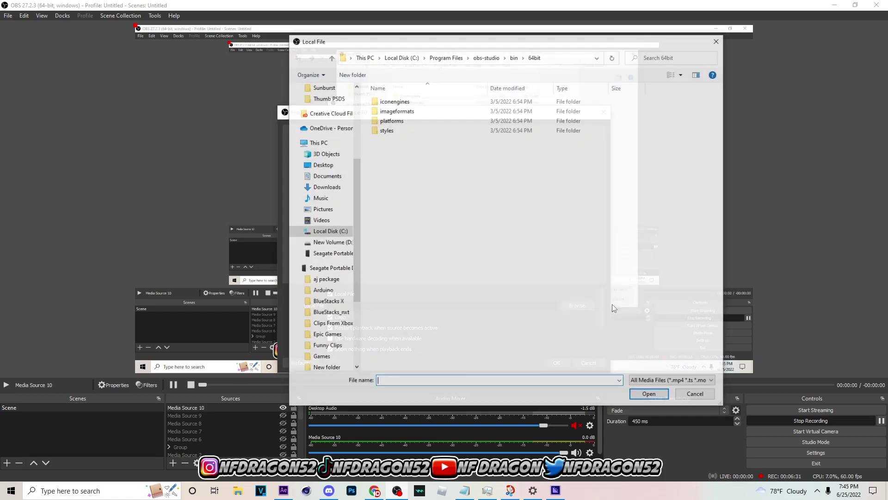
In OBS's Local File browser, go to Seagate Portable Drive (F:) and search for webm.
scroll(323, 231, down, 5)
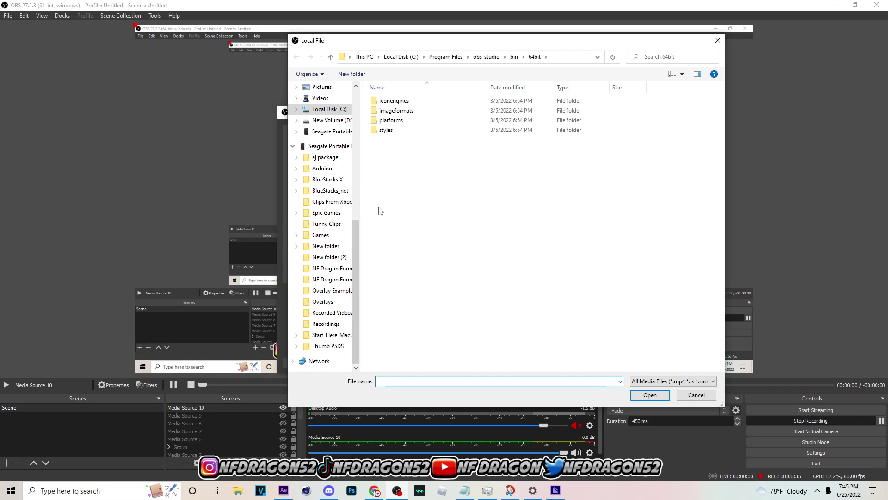
click(328, 146)
text(webm)
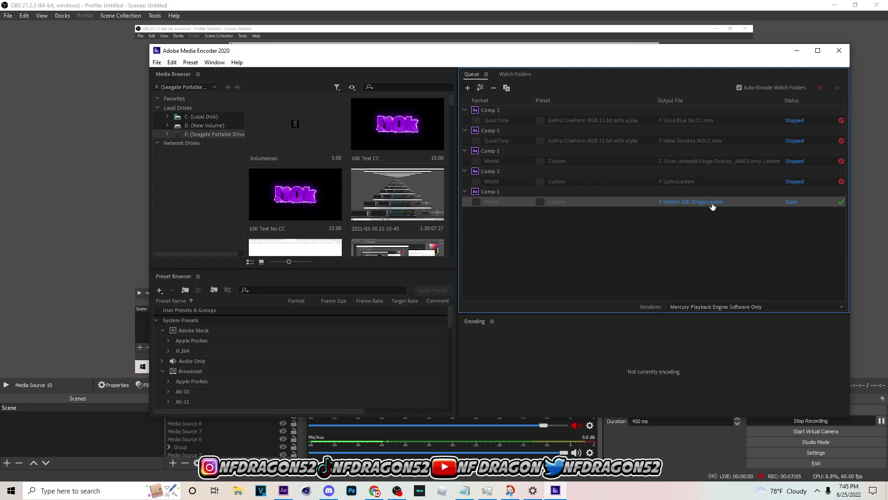
Check that Webm 10K Dragon's Properties show 3.90 MB, then play the file.
click(712, 203)
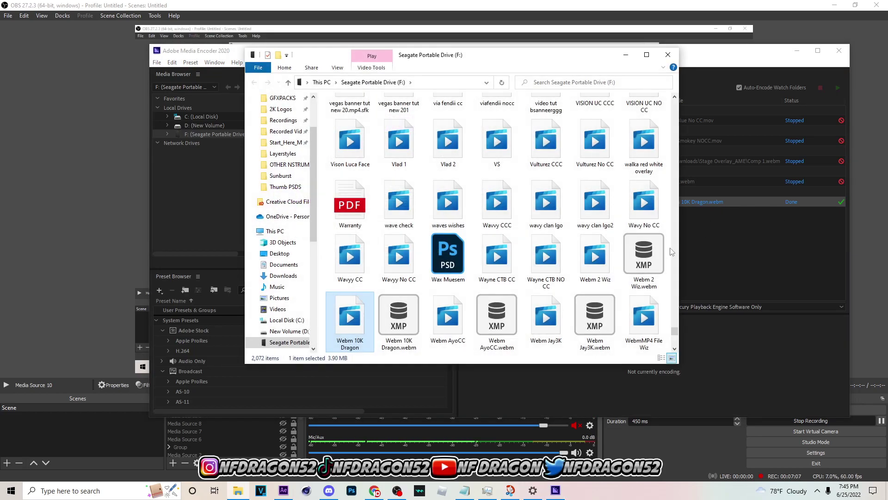
right_click(366, 332)
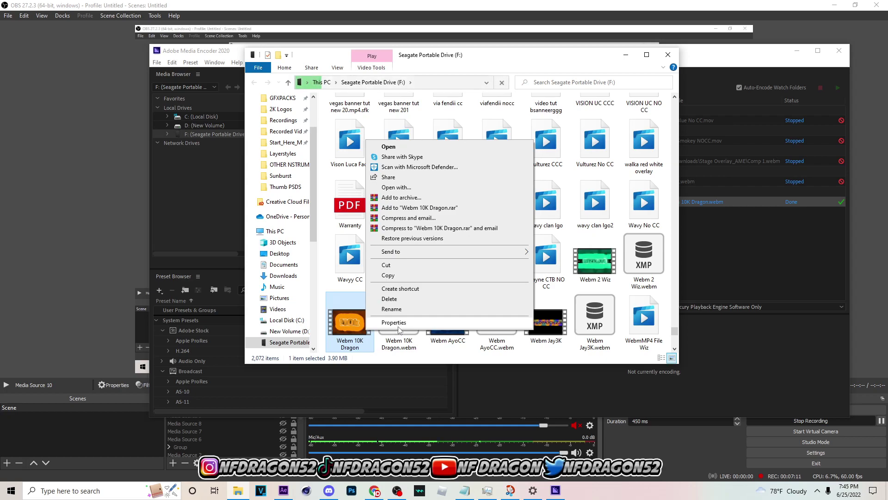
click(394, 322)
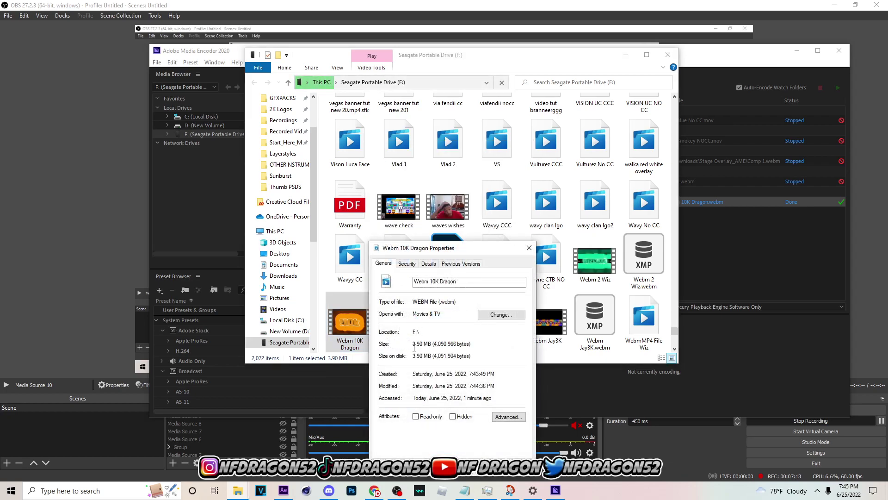
double_click(415, 345)
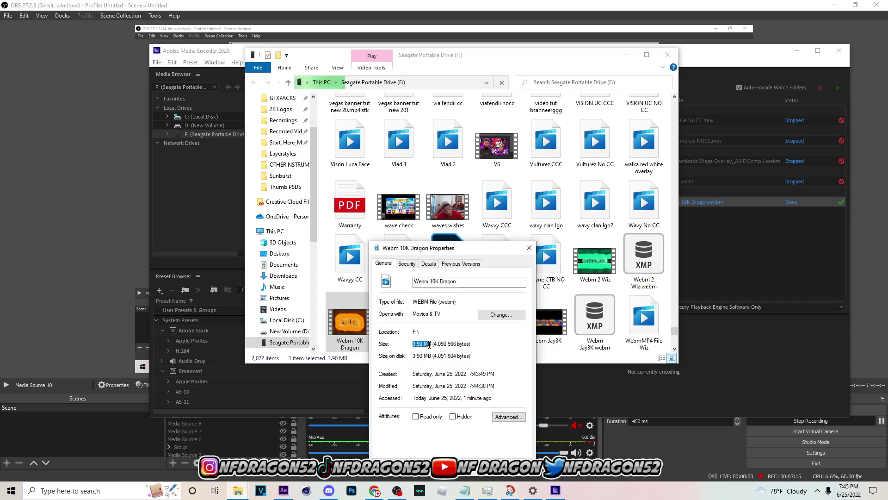
drag(429, 345, 435, 345)
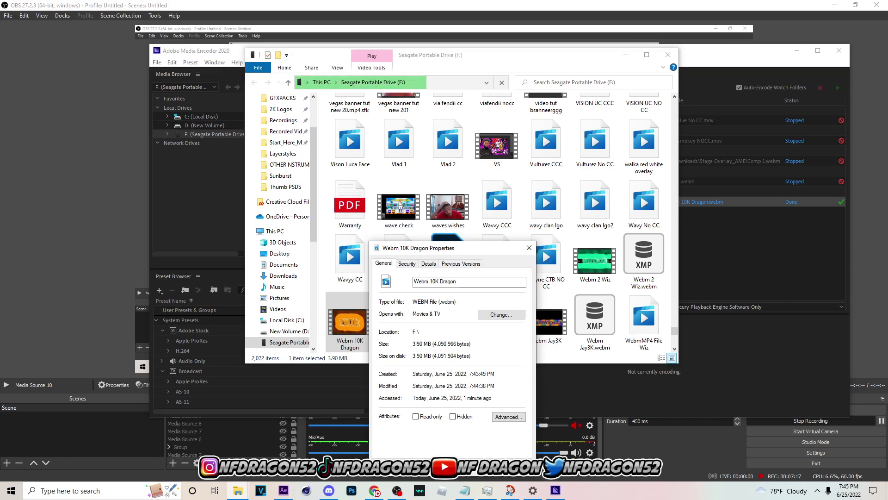
click(486, 476)
double_click(367, 326)
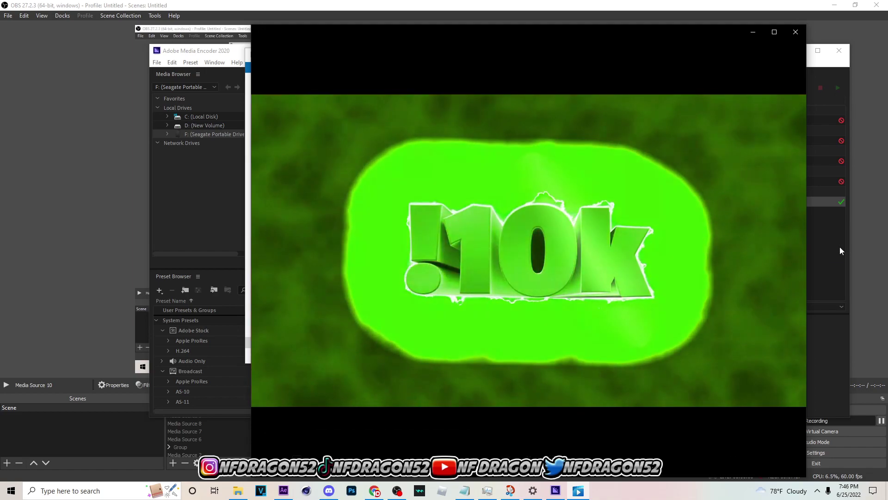
Bring Media Encoder back in front to see the Webm 10K Dragon render marked Done.
click(827, 246)
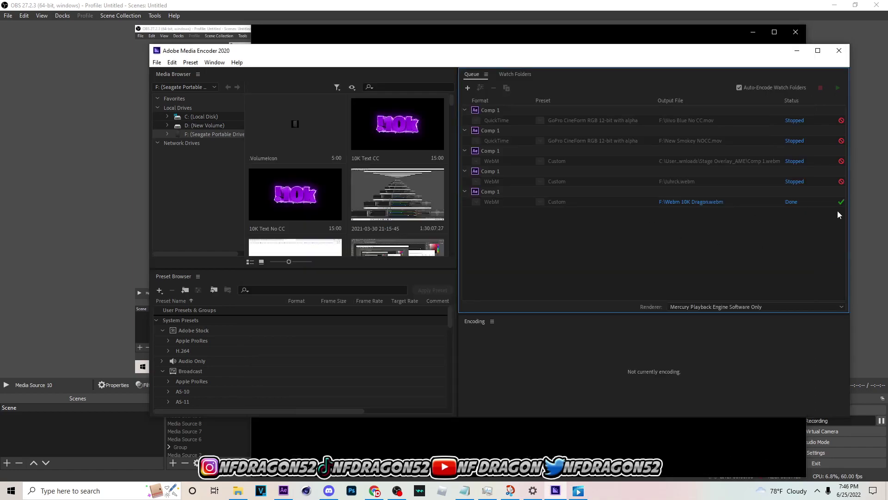